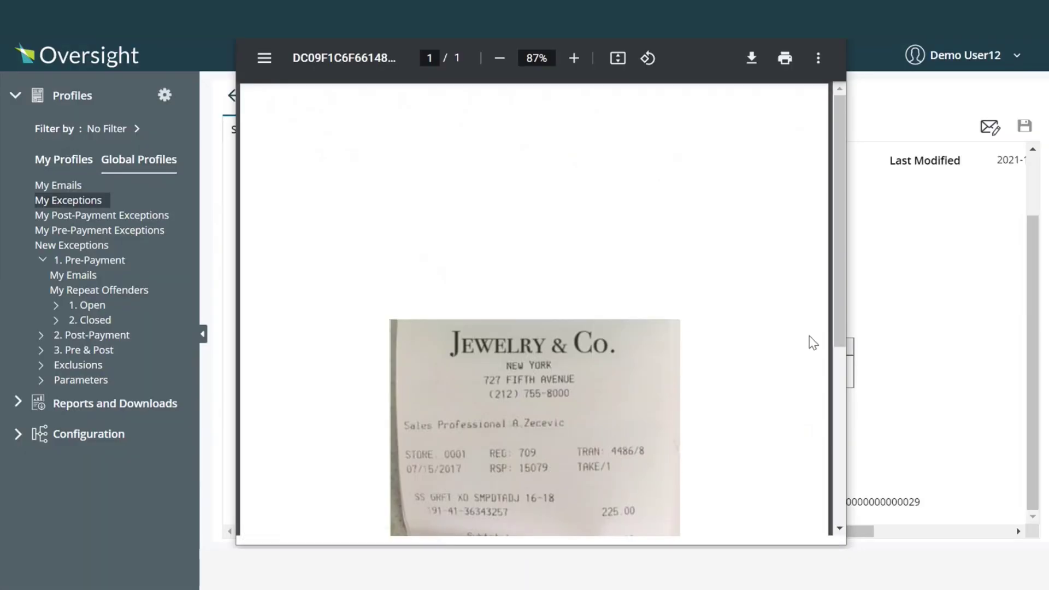
left_click_drag(847, 320, 849, 415)
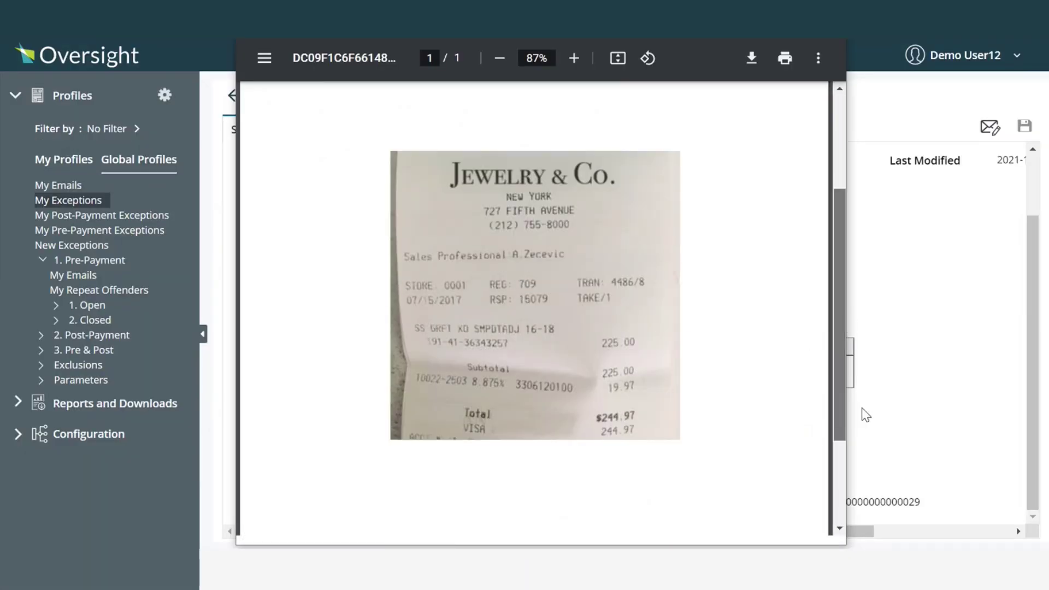